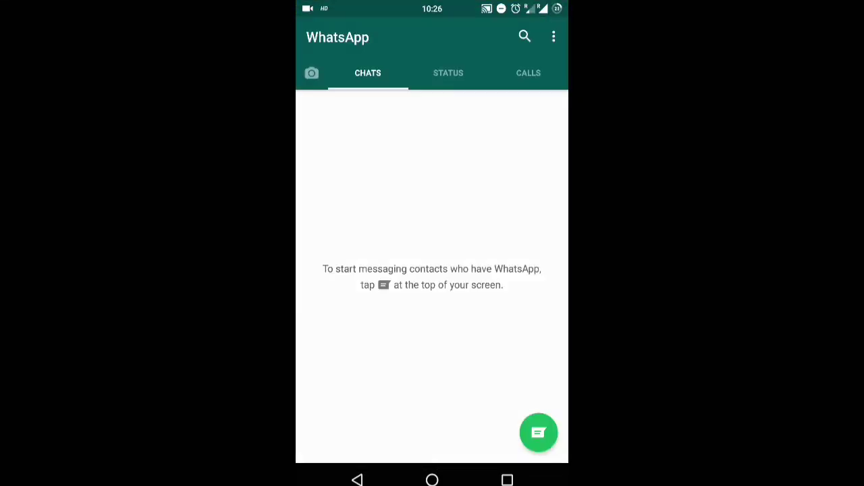
# Glance at WhatsApp's Status tab and overflow menu, then exit to the Android home screen
pyautogui.moveTo(521, 327)
pyautogui.mouseDown()
pyautogui.moveTo(374, 347)
pyautogui.moveTo(459, 324)
pyautogui.moveTo(513, 325)
pyautogui.mouseUp()
pyautogui.click(553, 36)
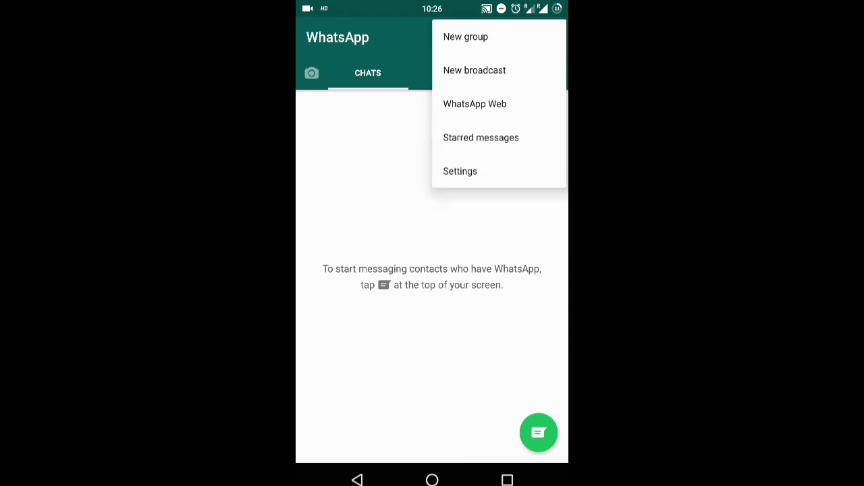
pyautogui.click(432, 479)
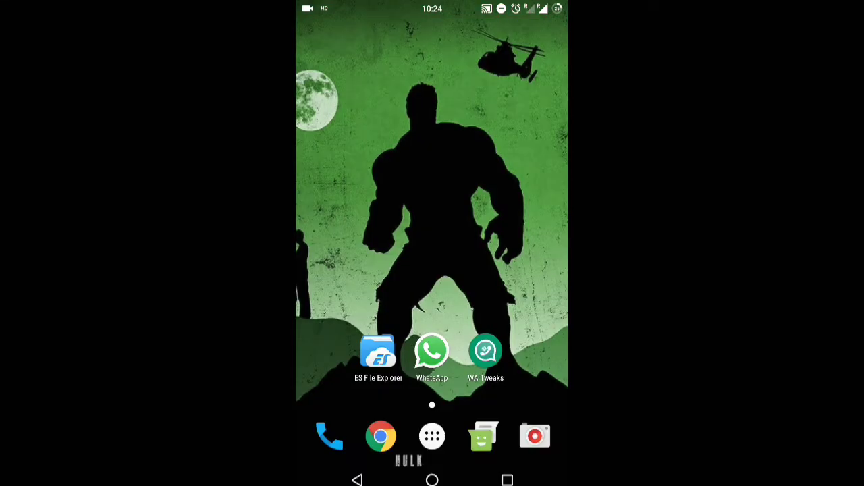
# Launch ES File Explorer and move from /data/data up to root, then into /data
pyautogui.click(379, 351)
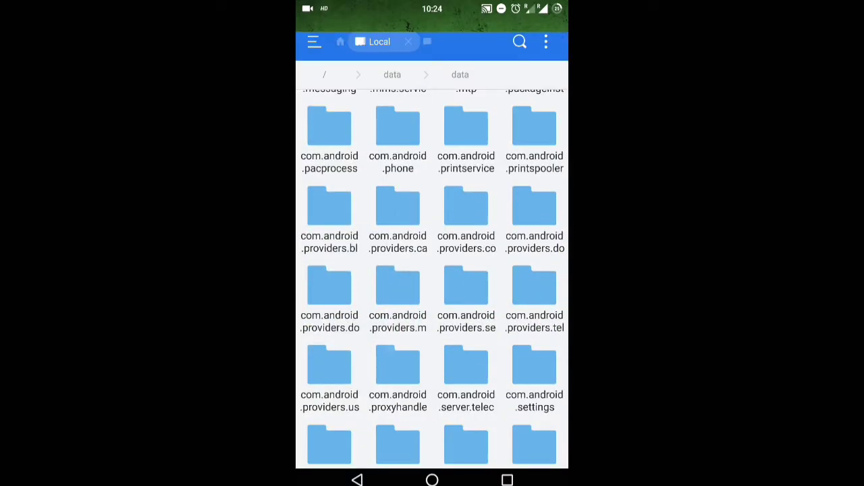
pyautogui.scroll(5, 432, 270)
pyautogui.click(357, 479)
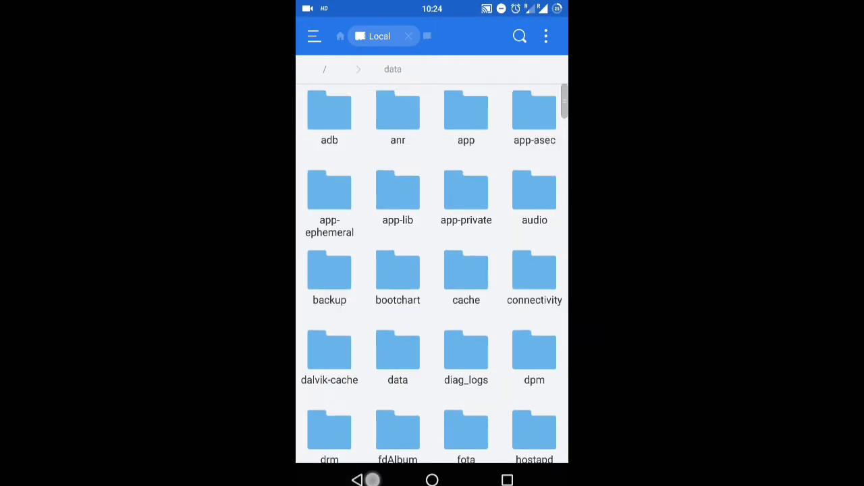
pyautogui.click(357, 479)
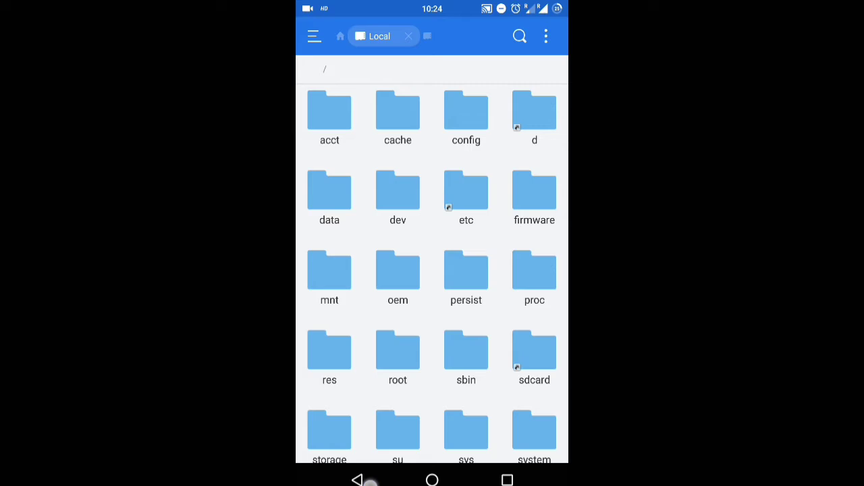
pyautogui.click(330, 432)
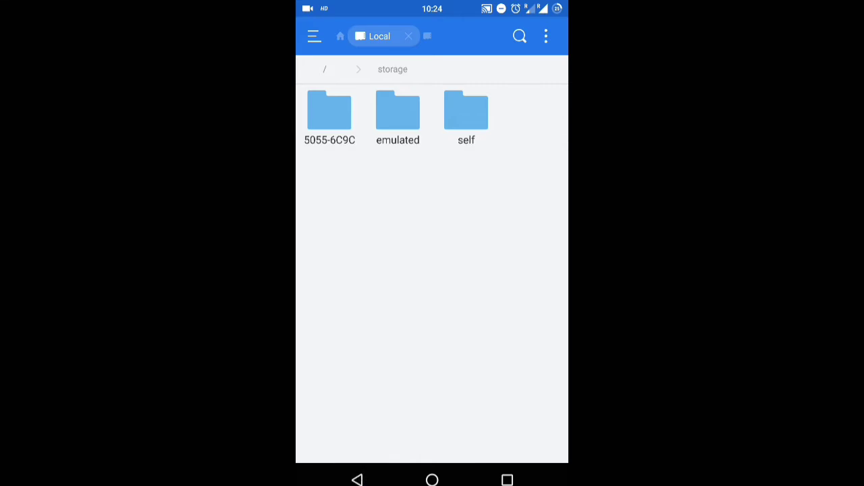
pyautogui.click(325, 69)
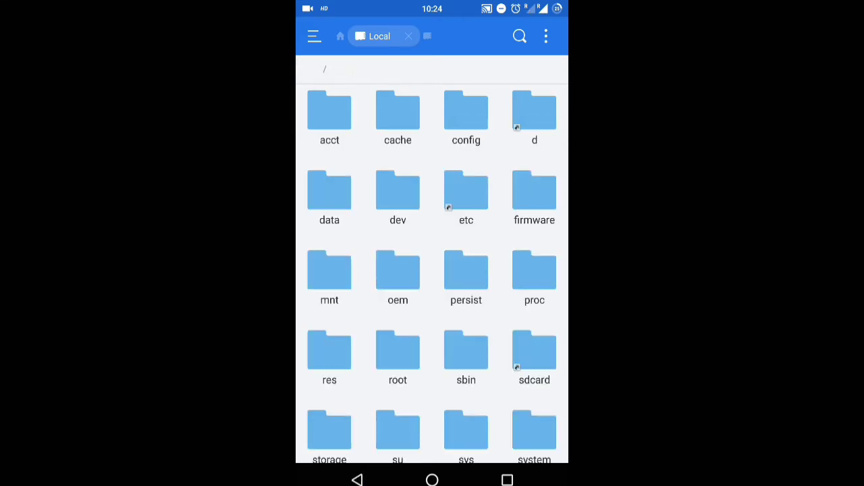
pyautogui.click(337, 187)
# Enter /data/data, scroll down the list and open the com.whatsapp folder
pyautogui.scroll(-2, 432, 270)
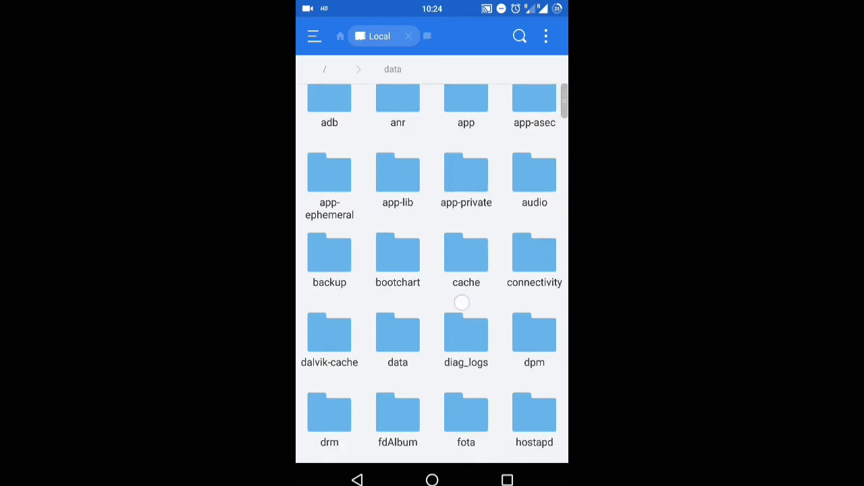
pyautogui.click(398, 270)
pyautogui.scroll(-10, 432, 270)
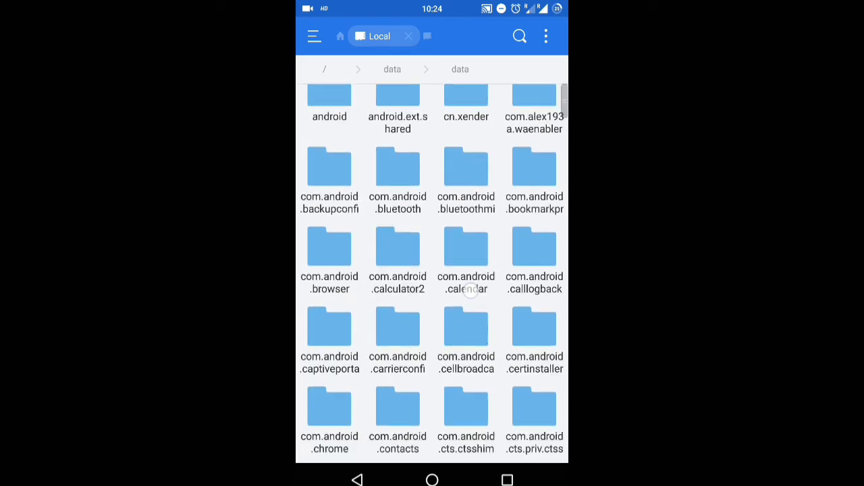
pyautogui.scroll(-3, 494, 241)
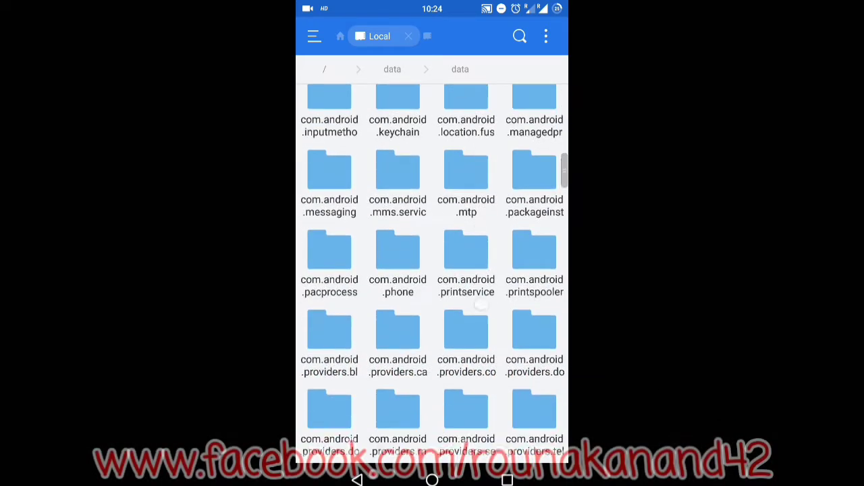
pyautogui.scroll(-4, 500, 323)
pyautogui.scroll(-3, 500, 322)
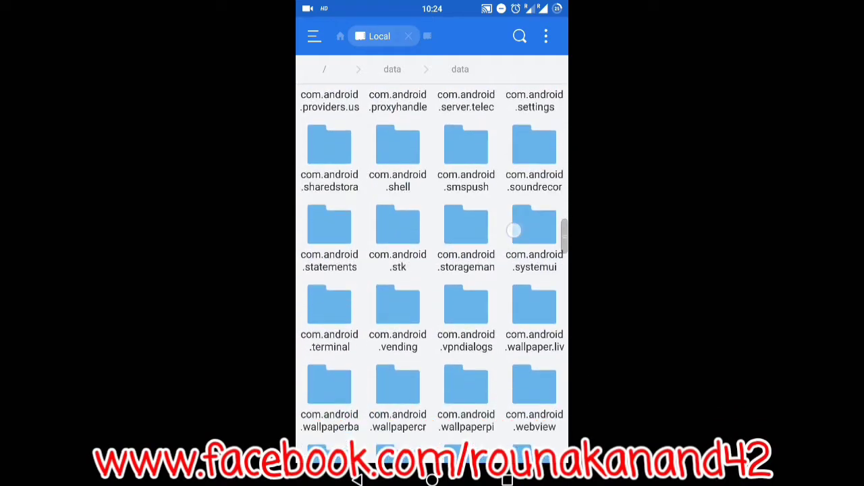
pyautogui.scroll(-5, 514, 275)
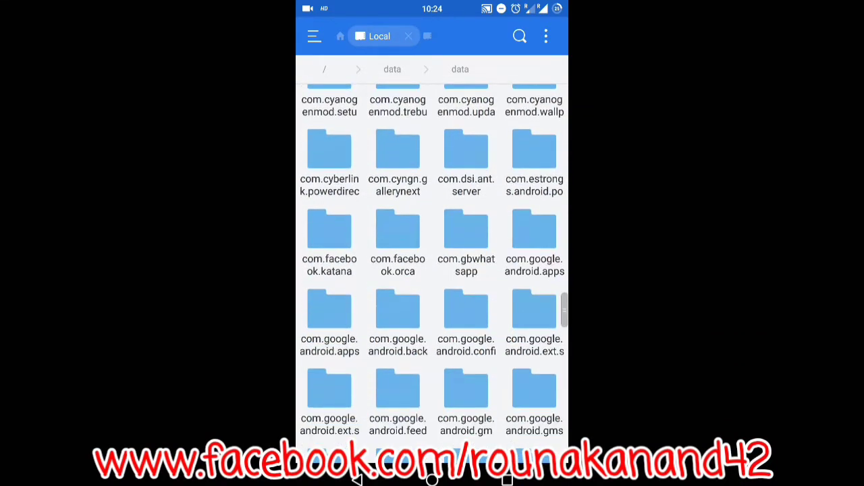
pyautogui.scroll(-10, 514, 261)
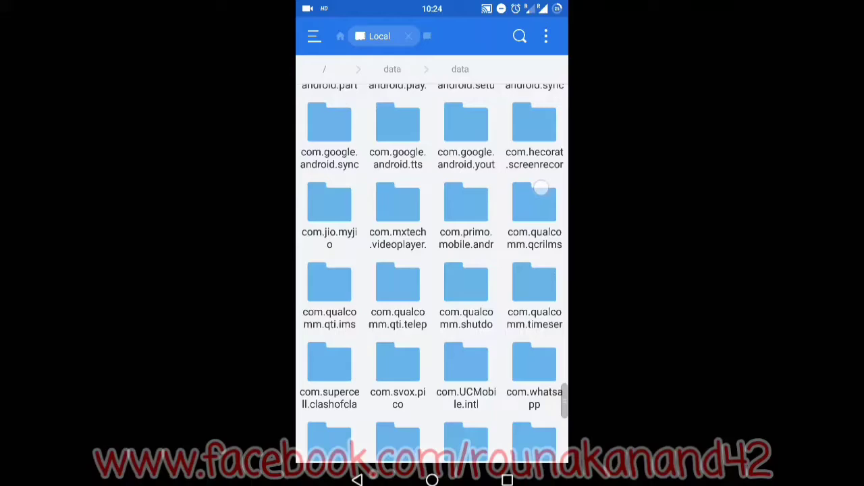
pyautogui.scroll(2, 526, 243)
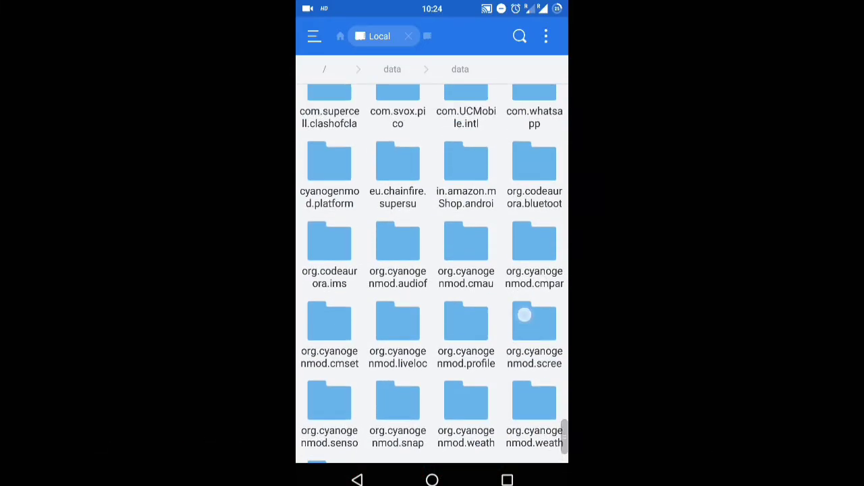
pyautogui.scroll(-2, 526, 244)
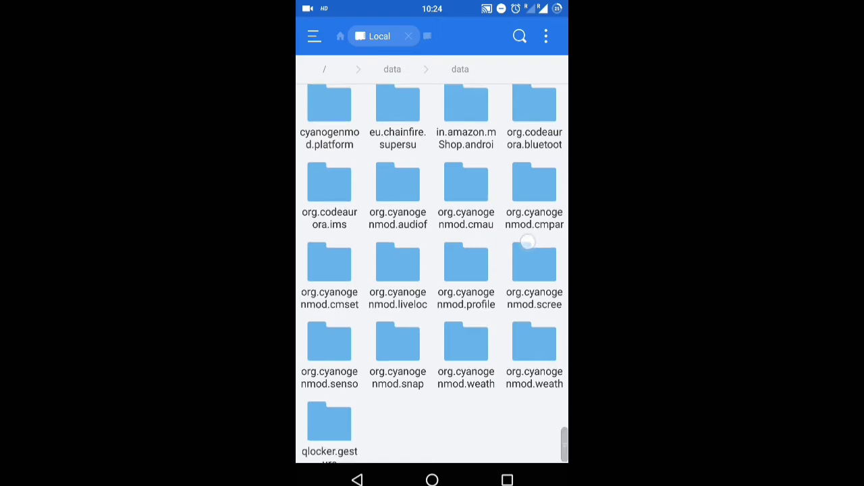
pyautogui.scroll(2, 515, 341)
pyautogui.scroll(1, 515, 341)
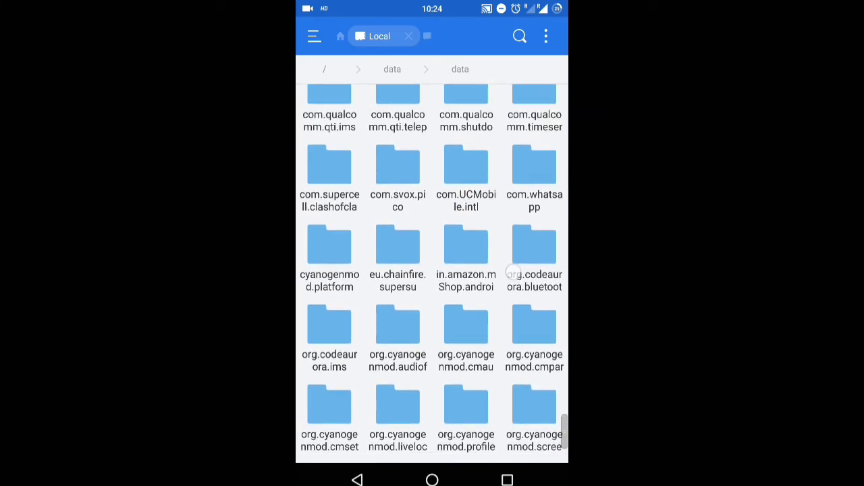
pyautogui.click(534, 189)
# Open com.whatsapp_preferences.xml from shared_prefs in ES Note Editor and enable editing
pyautogui.click(461, 179)
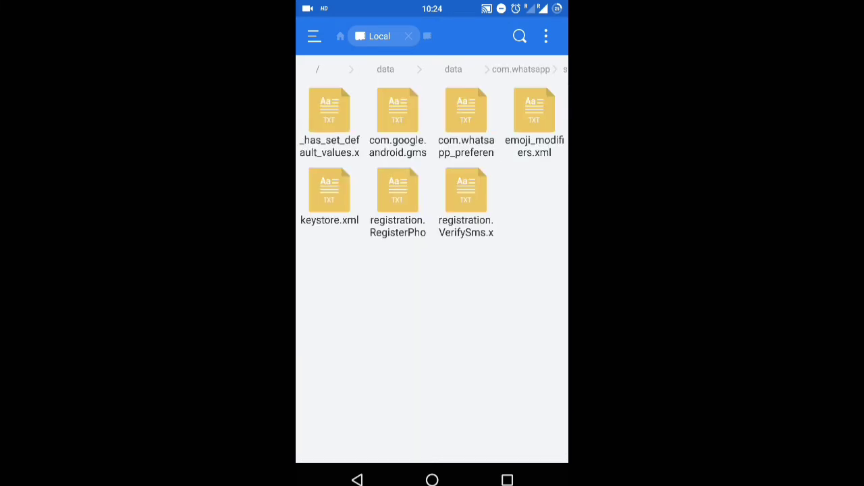
pyautogui.click(474, 116)
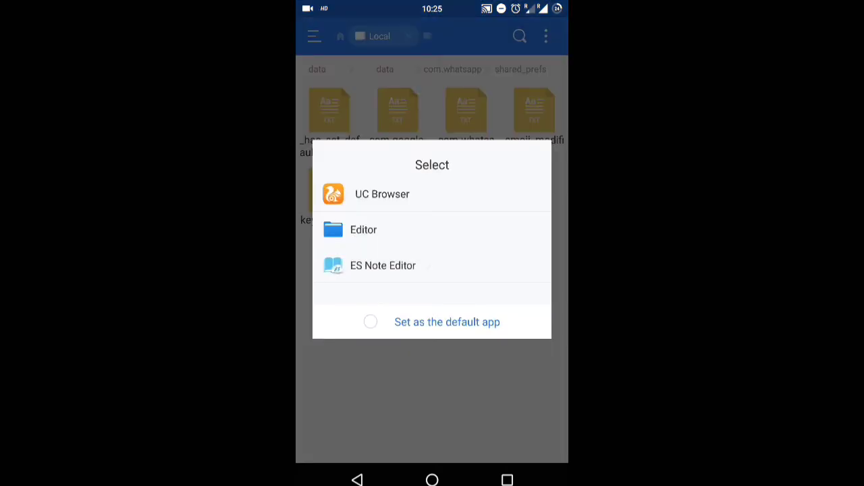
pyautogui.click(383, 265)
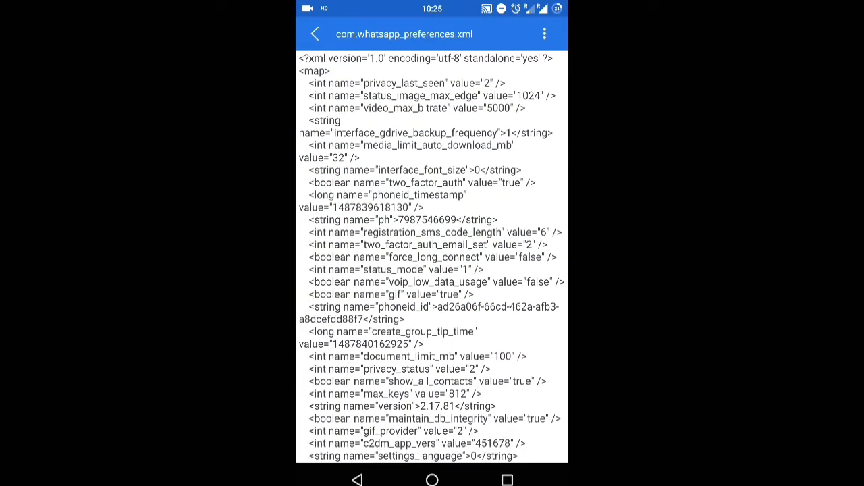
pyautogui.click(544, 34)
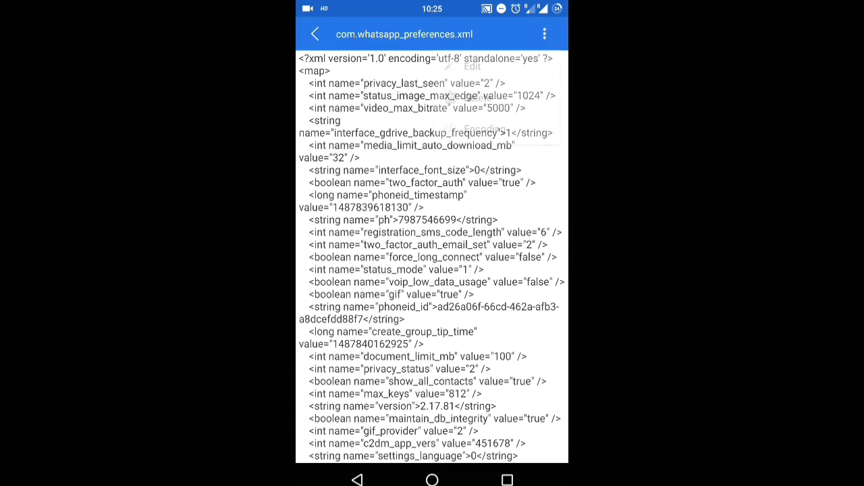
pyautogui.click(472, 65)
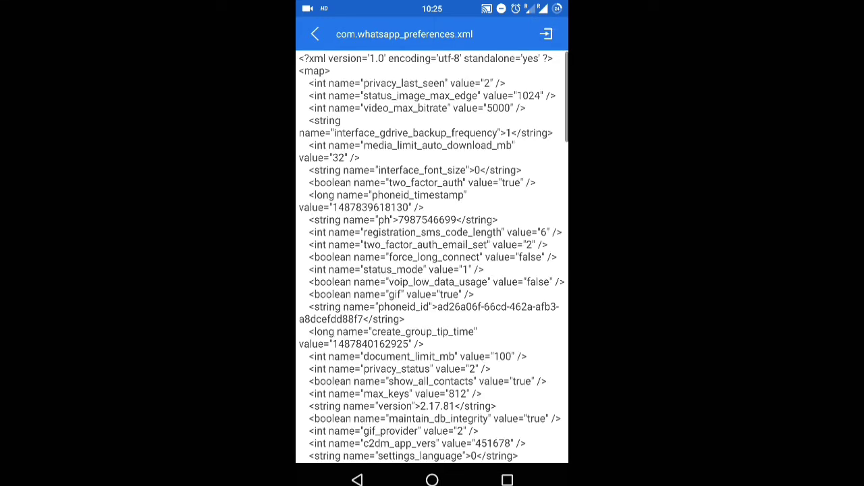
# Change status_mode from 1 to 0, save the file, and return to shared_prefs
pyautogui.click(464, 282)
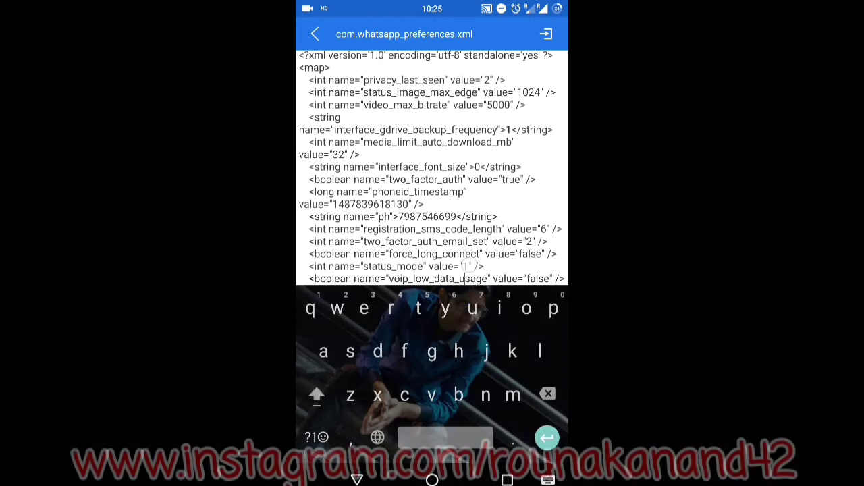
pyautogui.press('BackSpace')
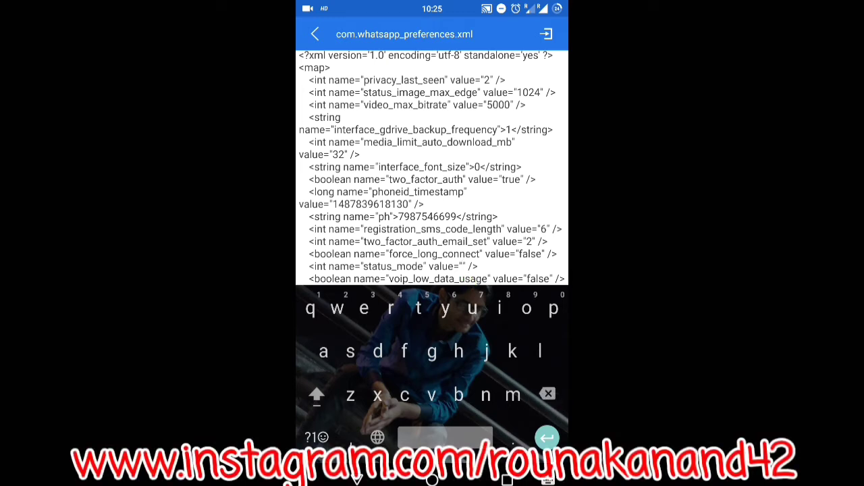
pyautogui.write('0')
pyautogui.click(358, 480)
pyautogui.click(358, 479)
pyautogui.click(515, 283)
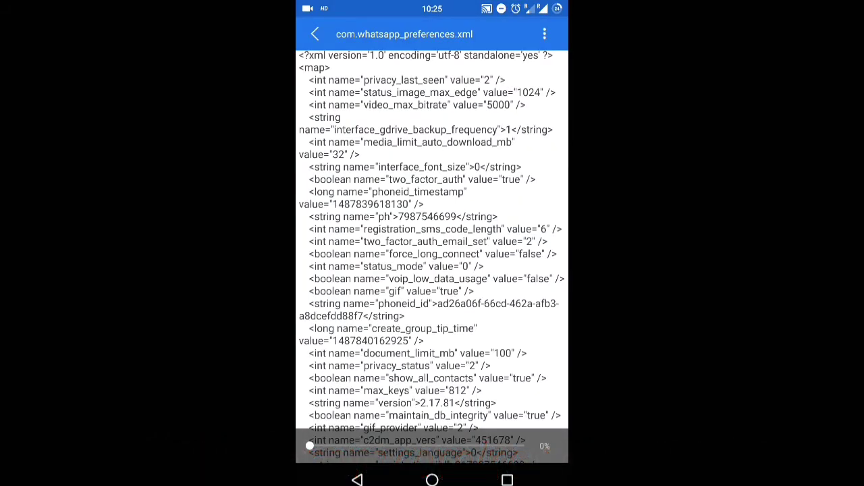
pyautogui.click(358, 480)
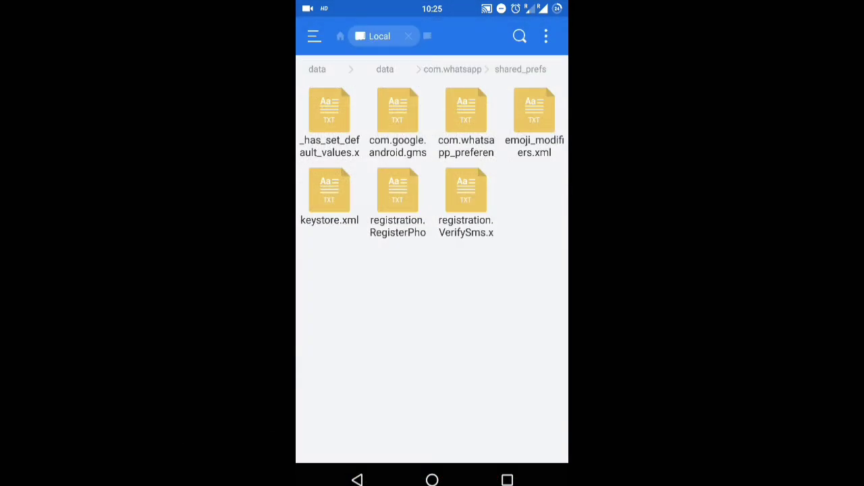
# Reopen WhatsApp and swipe from Contacts to Calls, confirming the old three-tab layout
pyautogui.click(358, 480)
pyautogui.click(432, 480)
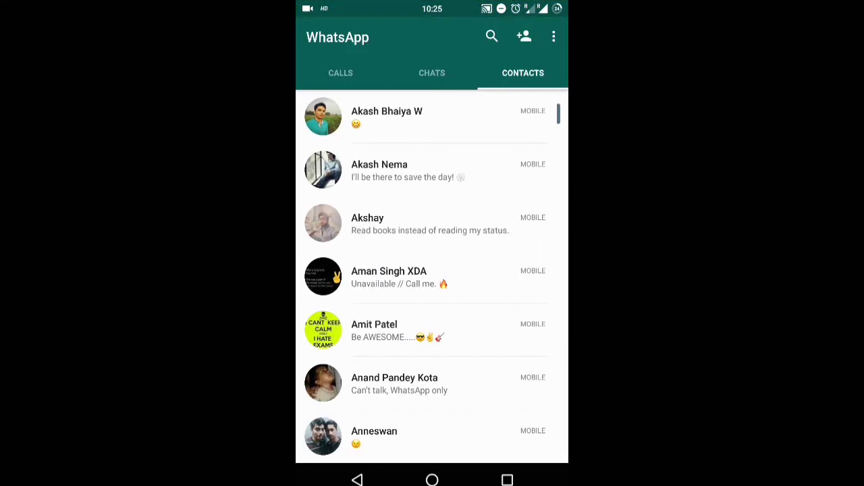
pyautogui.moveTo(317, 263); pyautogui.dragTo(513, 272)
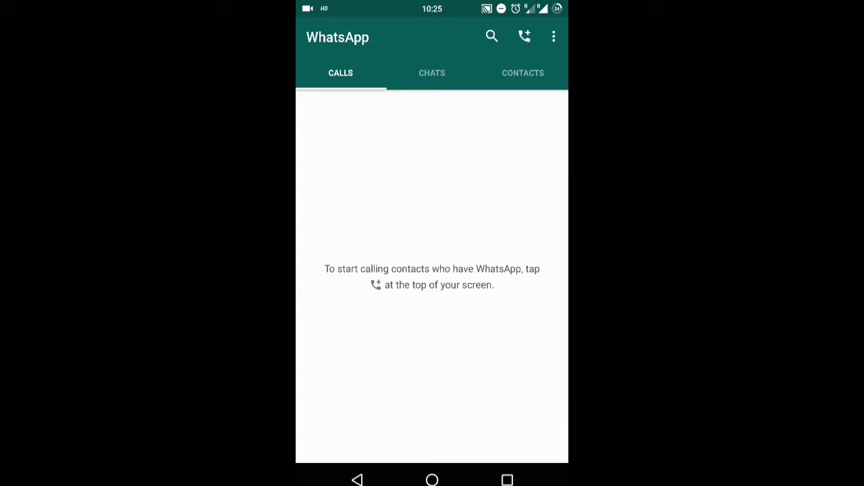
pyautogui.click(550, 49)
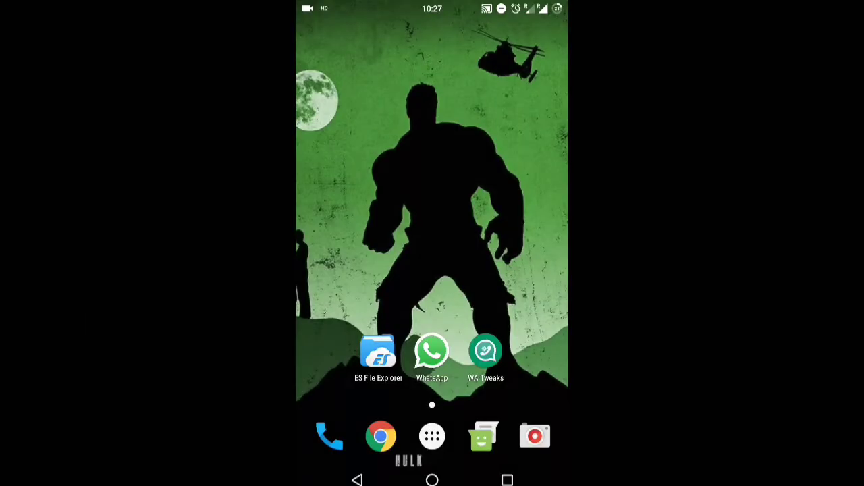
# Launch WA Tweaks and switch on its Enable new home UI option
pyautogui.click(486, 350)
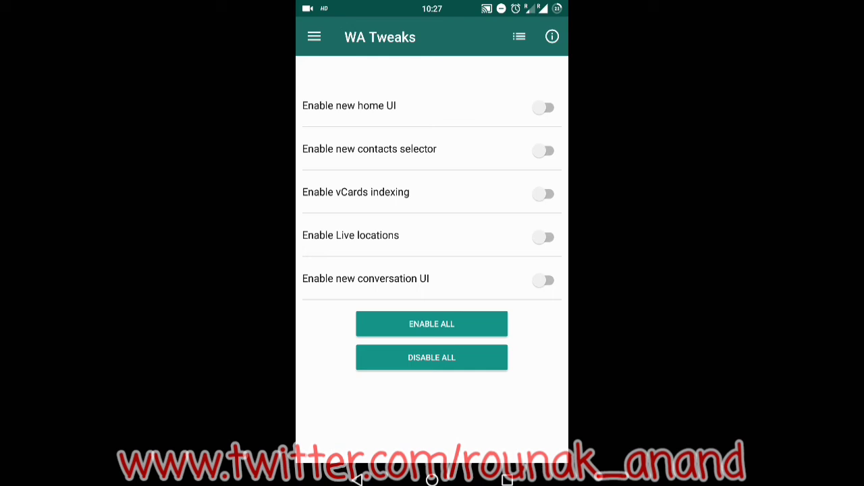
pyautogui.click(544, 107)
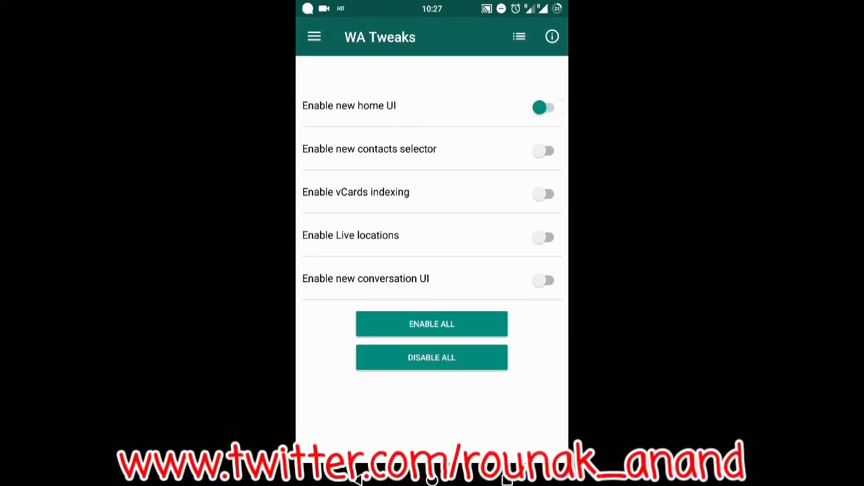
pyautogui.click(548, 107)
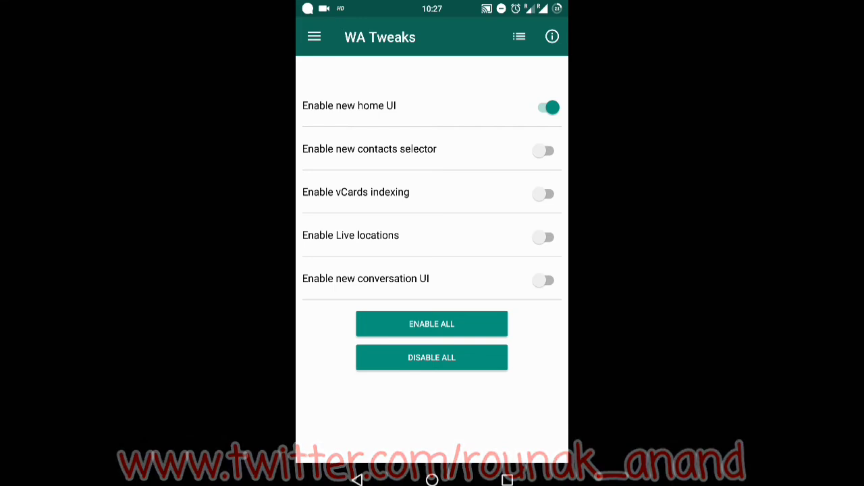
# Open WhatsApp, check its menu and Status tab, then return home
pyautogui.click(432, 479)
pyautogui.click(430, 352)
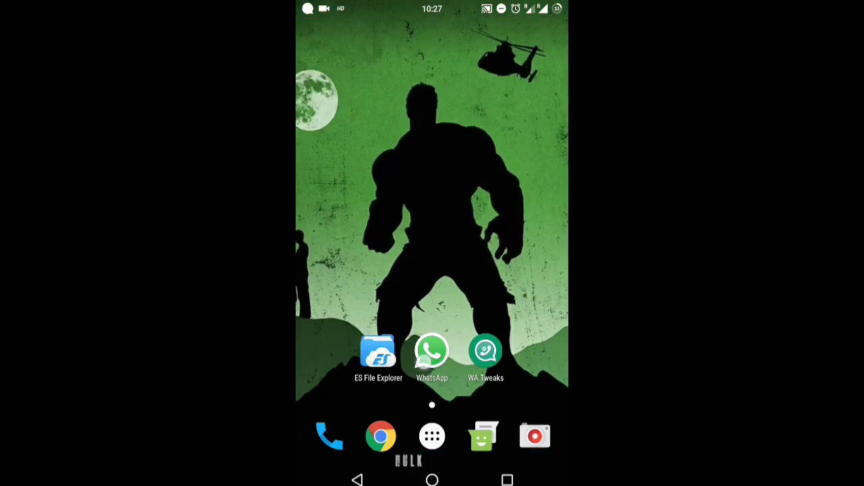
pyautogui.click(555, 38)
pyautogui.click(506, 297)
pyautogui.moveTo(524, 298)
pyautogui.mouseDown()
pyautogui.moveTo(321, 298)
pyautogui.moveTo(524, 298)
pyautogui.mouseUp()
pyautogui.click(432, 480)
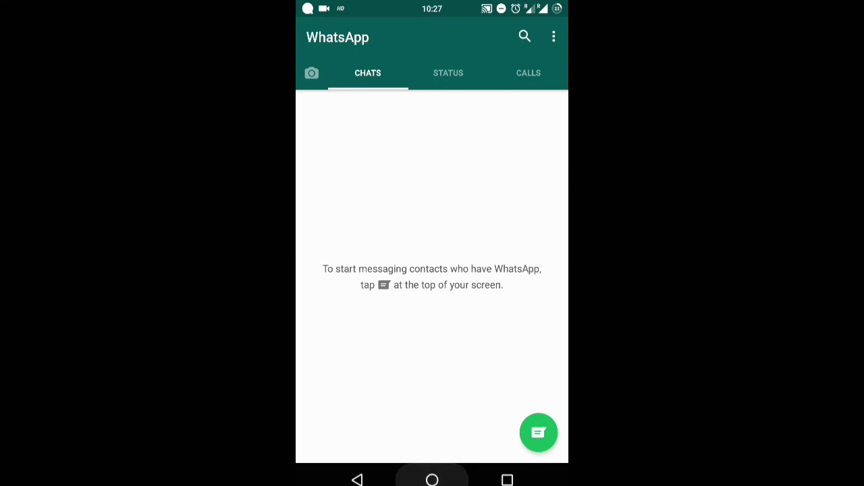
# Return to WA Tweaks via recent apps and switch Enable new home UI off
pyautogui.click(507, 479)
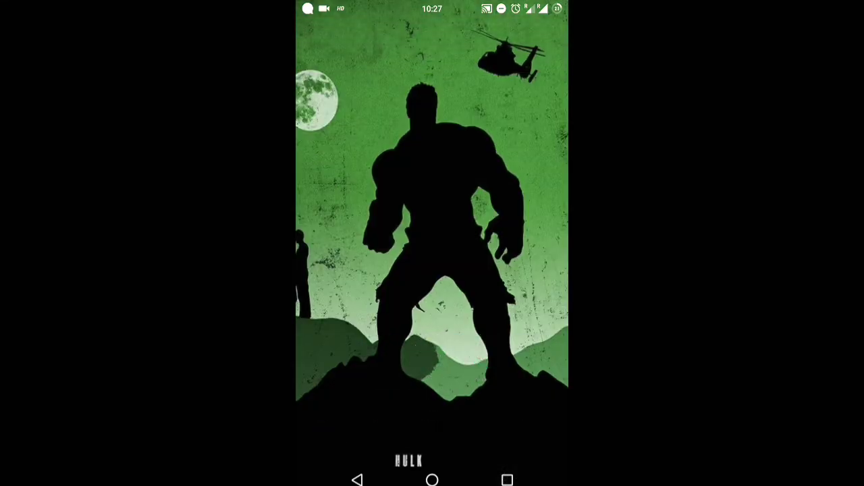
pyautogui.moveTo(511, 252)
pyautogui.mouseDown()
pyautogui.moveTo(473, 284)
pyautogui.moveTo(426, 269)
pyautogui.mouseUp()
pyautogui.click(450, 237)
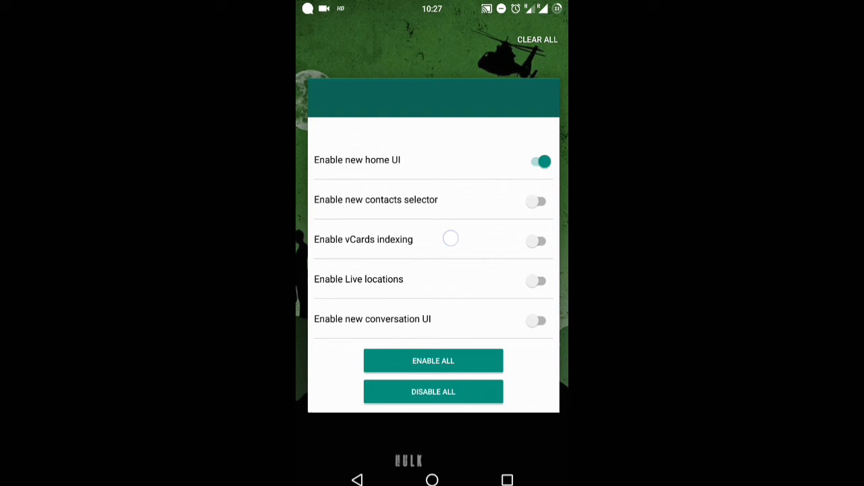
pyautogui.click(548, 107)
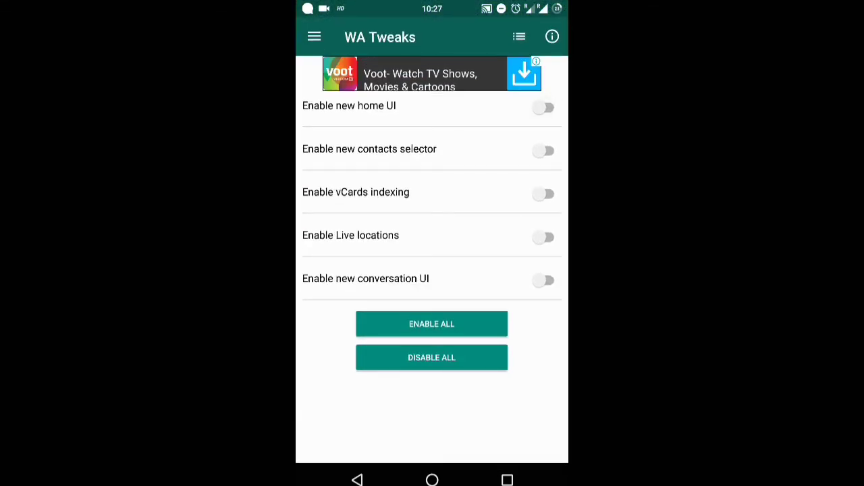
# Relaunch WhatsApp and check the Status tab before returning to Chats
pyautogui.click(432, 479)
pyautogui.click(432, 351)
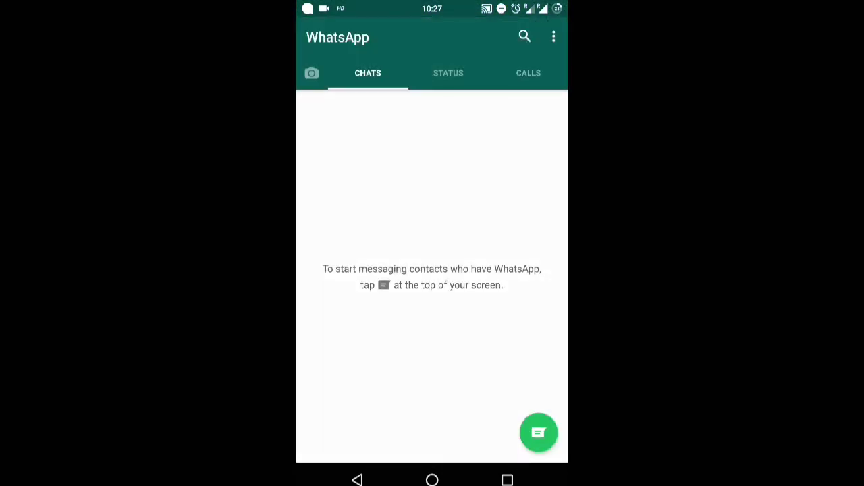
pyautogui.click(449, 73)
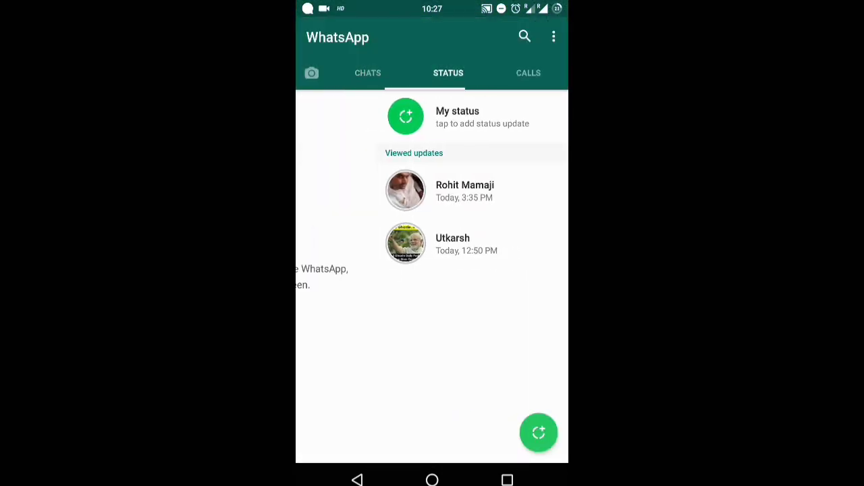
pyautogui.click(368, 73)
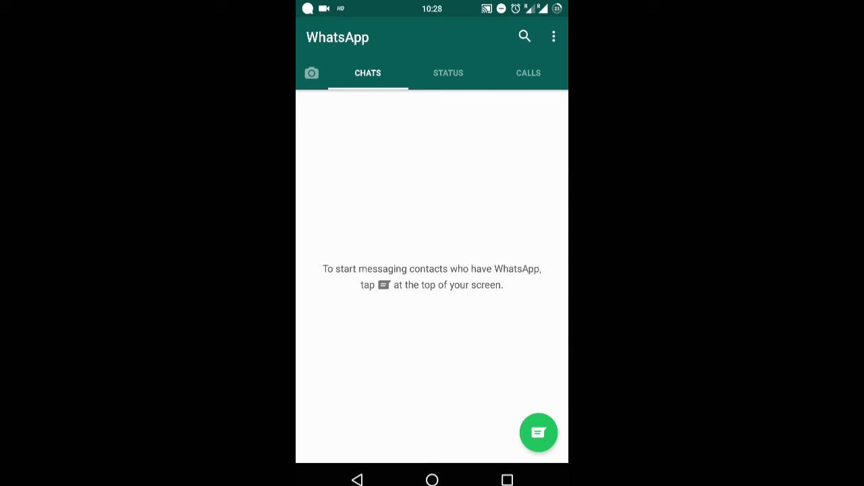
pyautogui.click(433, 479)
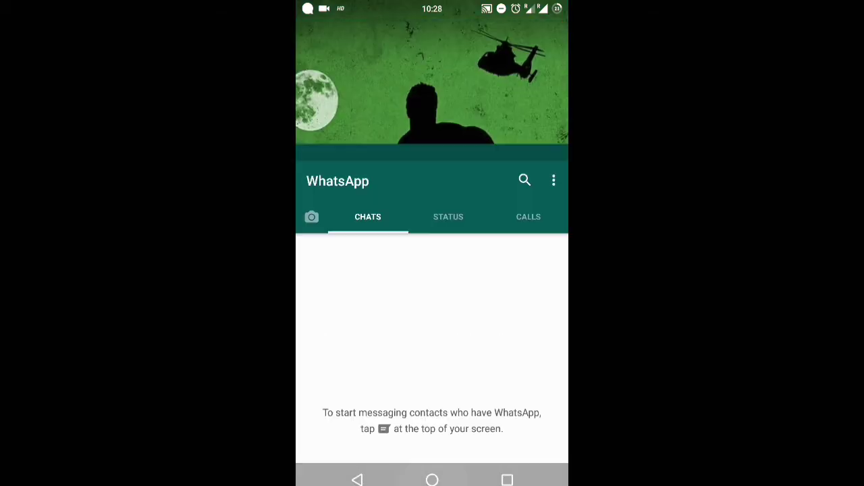
pyautogui.click(485, 351)
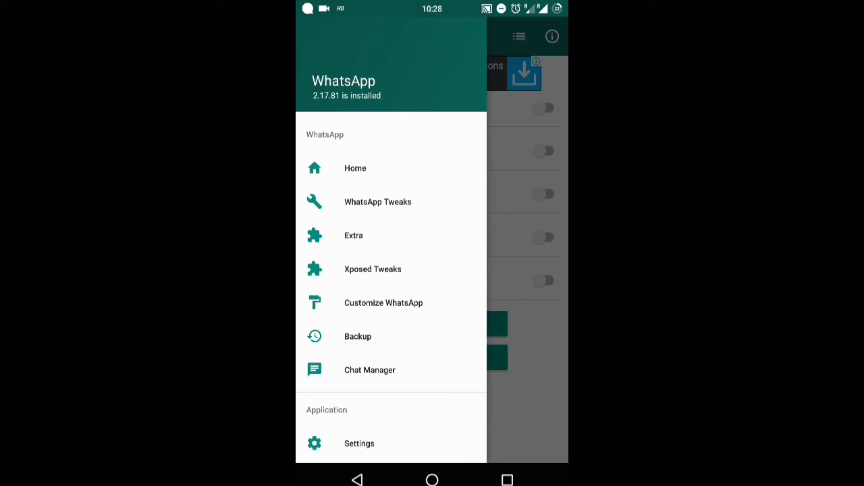
pyautogui.moveTo(436, 299); pyautogui.dragTo(439, 220)
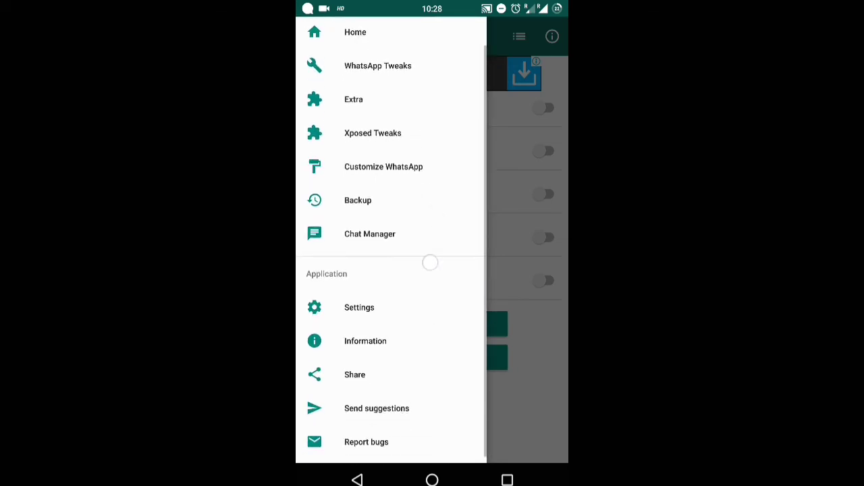
pyautogui.click(527, 270)
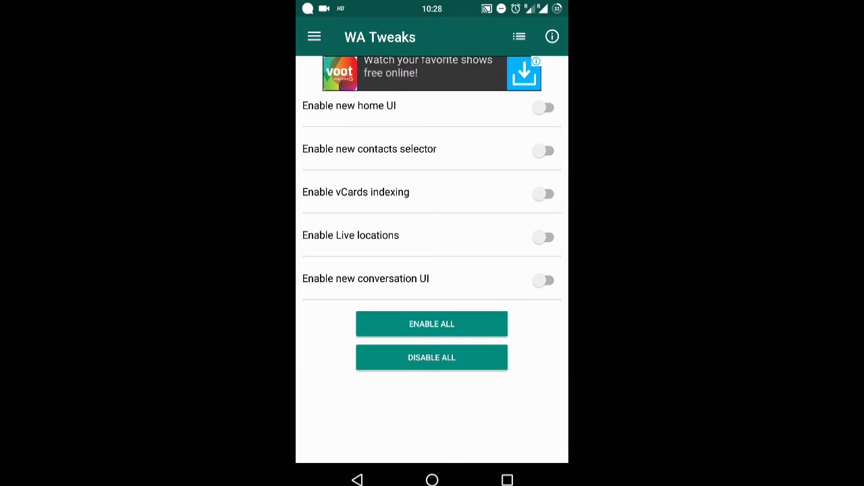
pyautogui.click(432, 479)
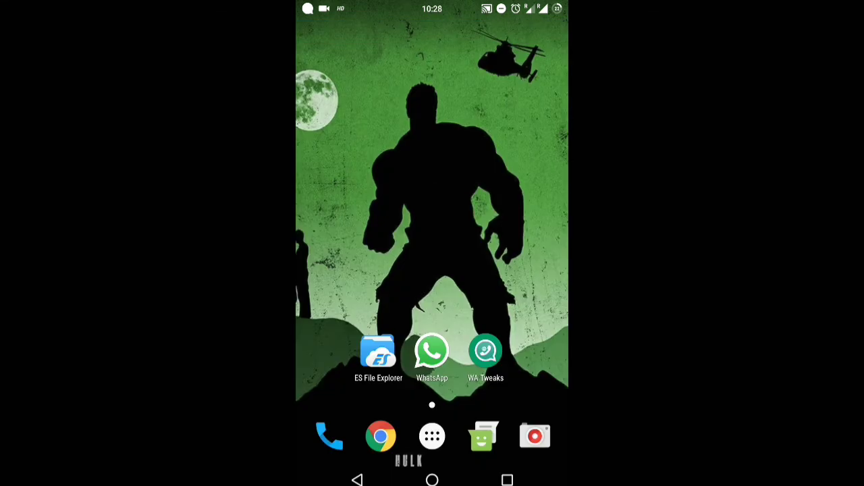